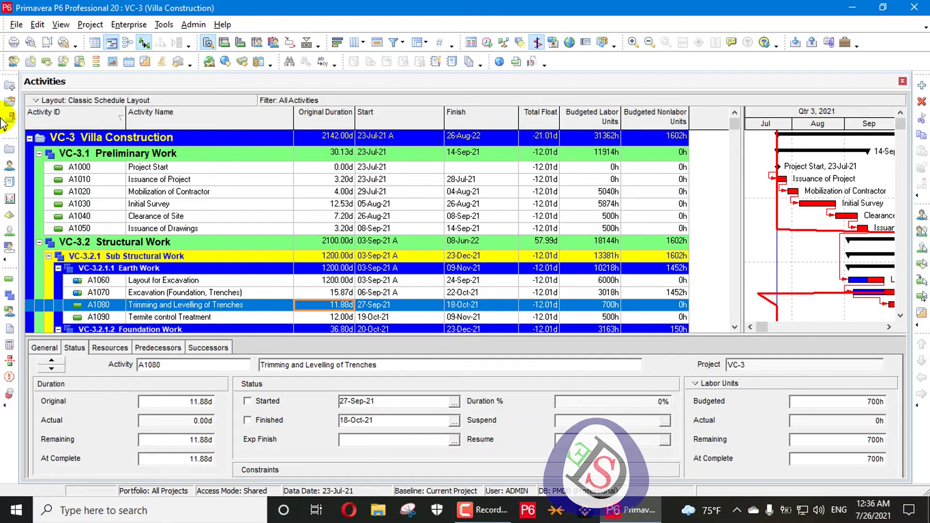
Set the date format in the user preferences to Month, Day, Year and apply it to the activity table.
left_click(38, 24)
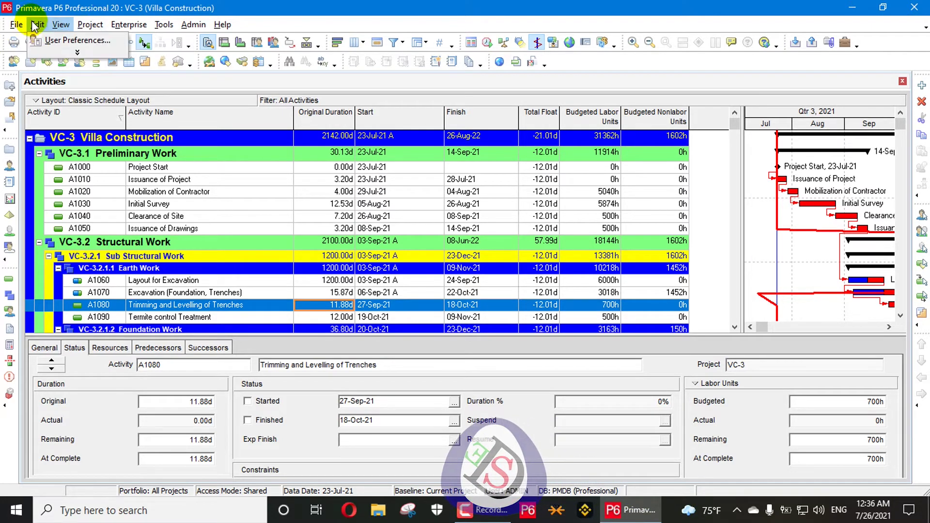
left_click(35, 40)
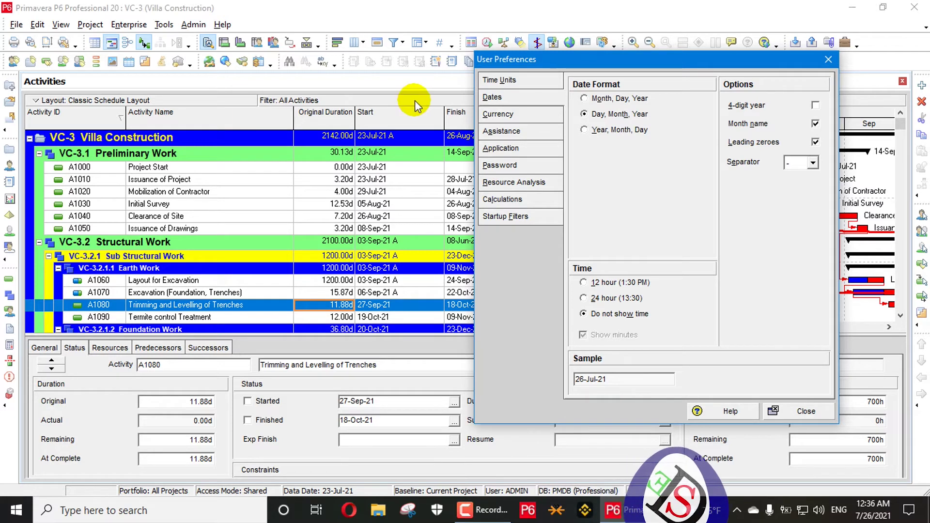
left_click(496, 83)
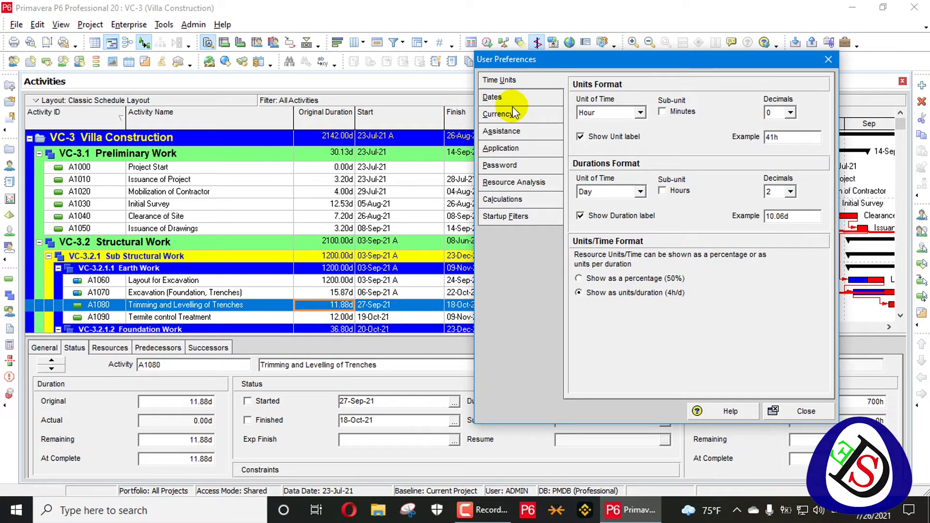
left_click(499, 97)
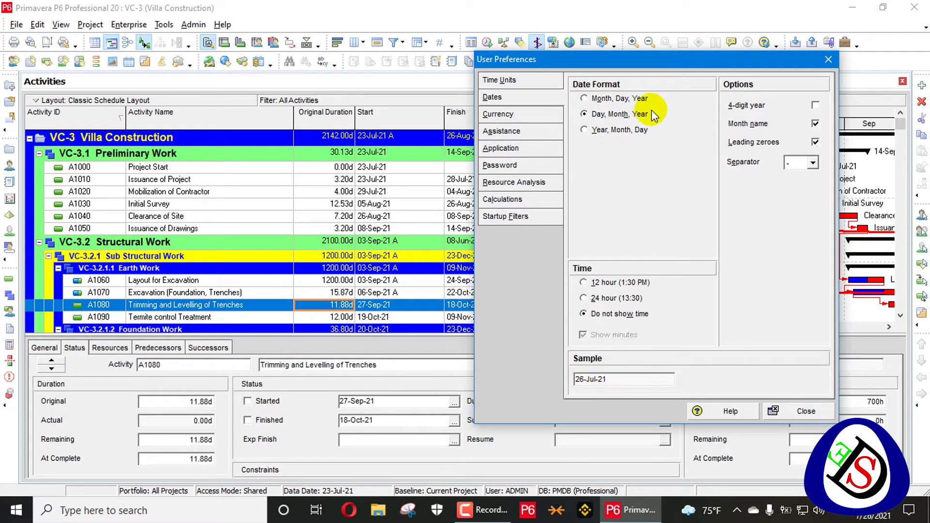
left_click_drag(675, 62, 746, 57)
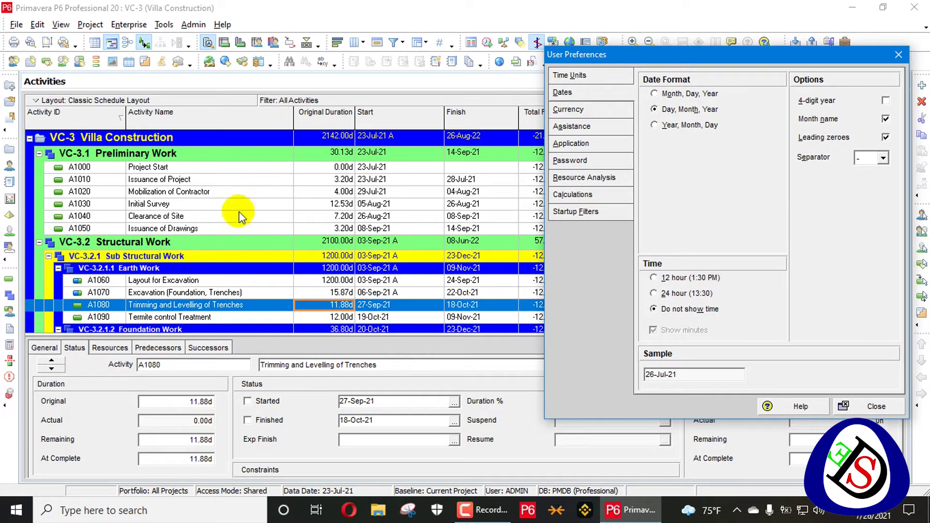
left_click_drag(621, 60, 577, 28)
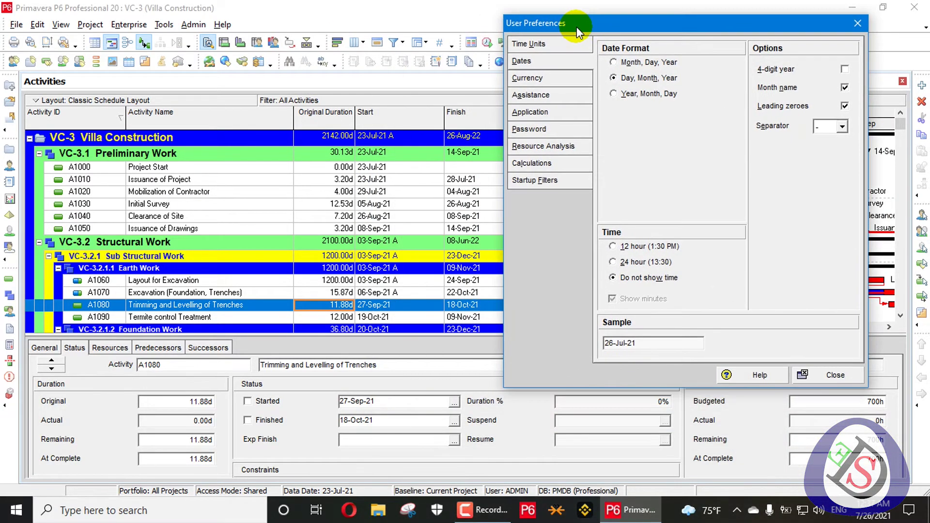
left_click_drag(672, 32, 706, 98)
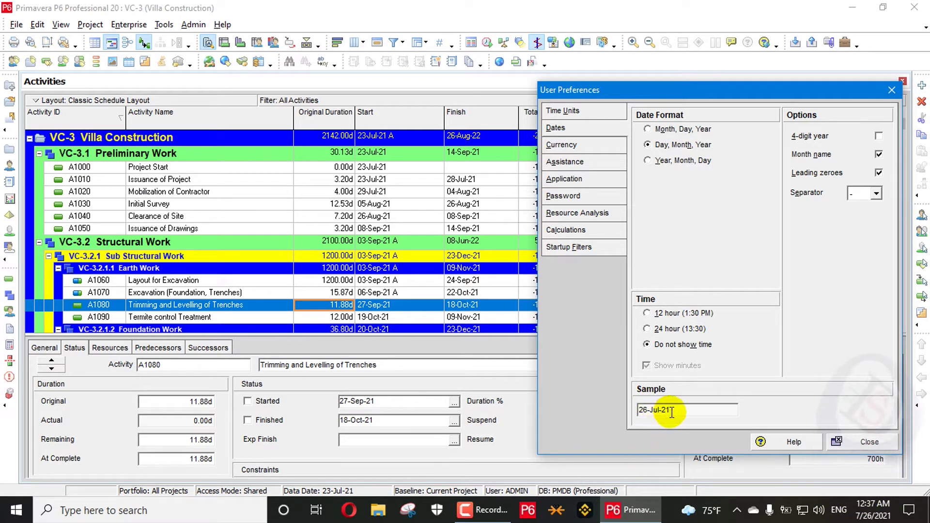
left_click(656, 129)
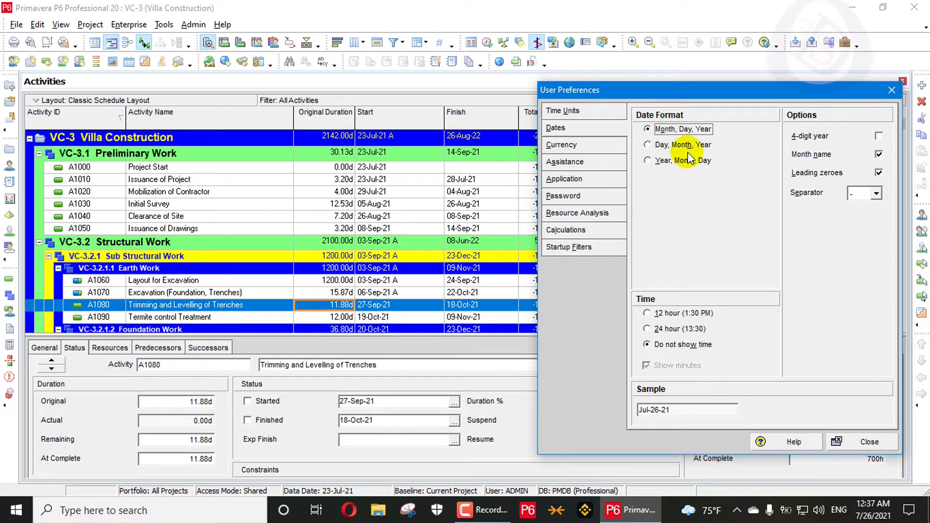
left_click(862, 441)
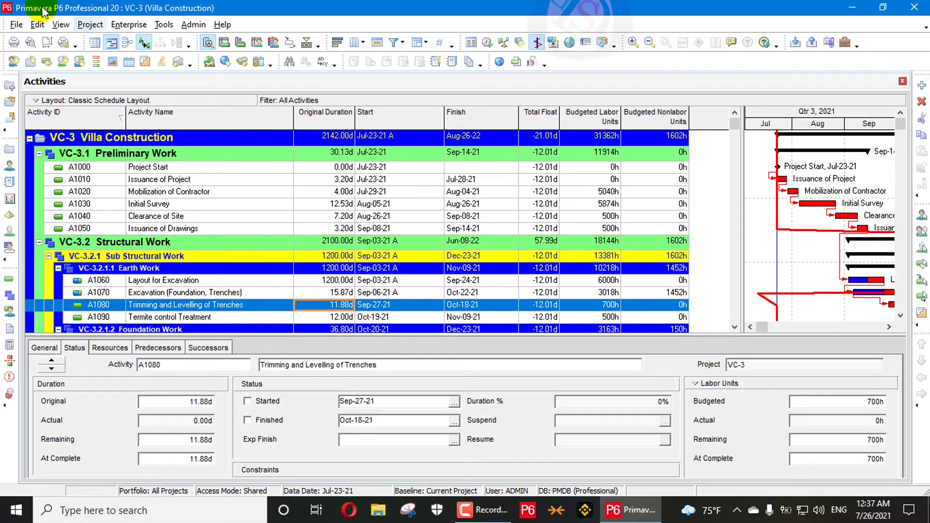
Change the user preferences' date format to Year, Month, Day and return to the activity table.
left_click(37, 24)
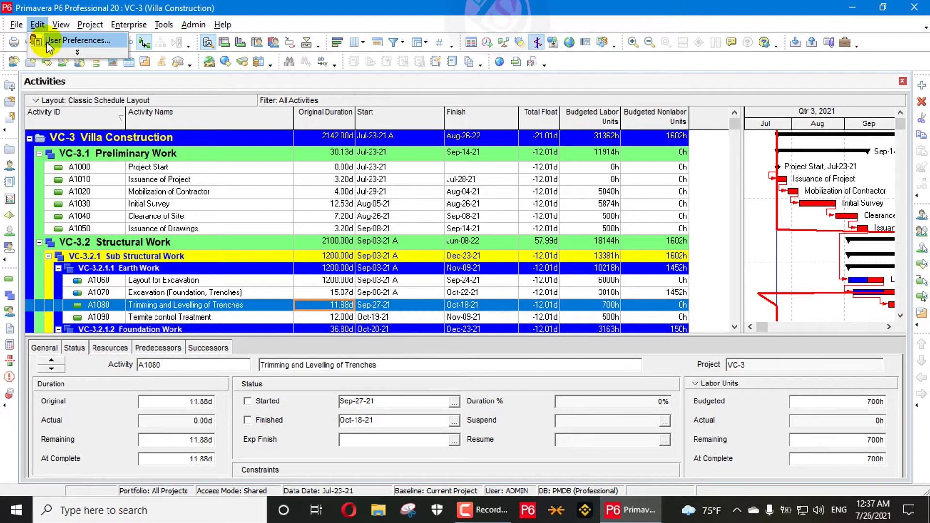
left_click(68, 40)
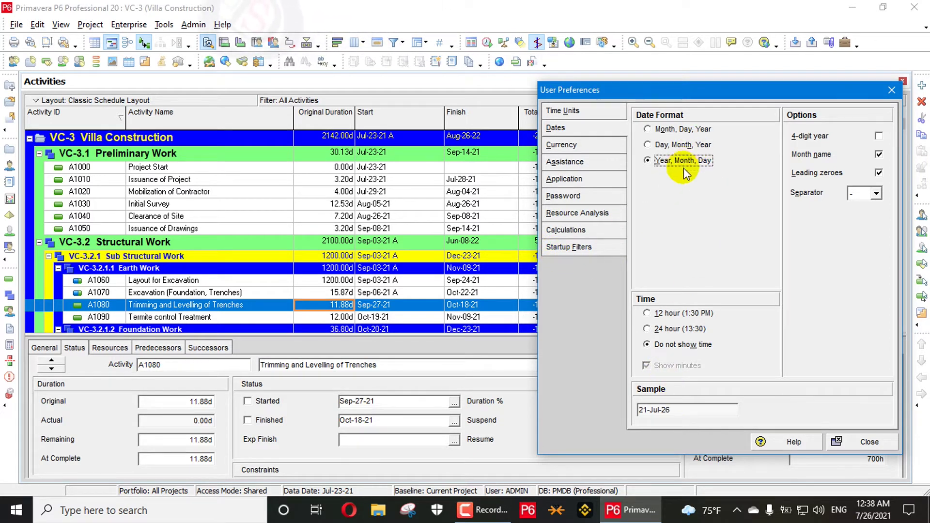
left_click(855, 441)
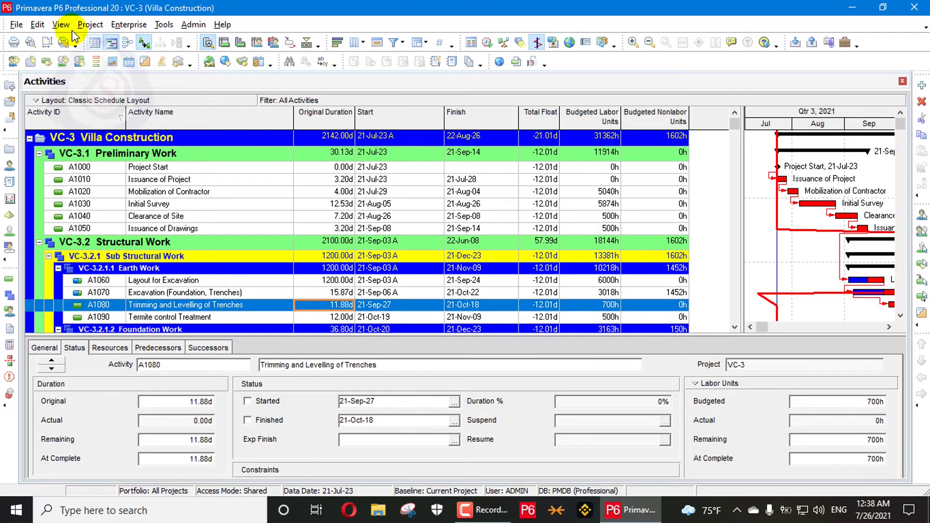
Try the Month, Day, Year date order in the user preferences, but apply Year, Month, Day.
left_click(38, 25)
left_click(53, 37)
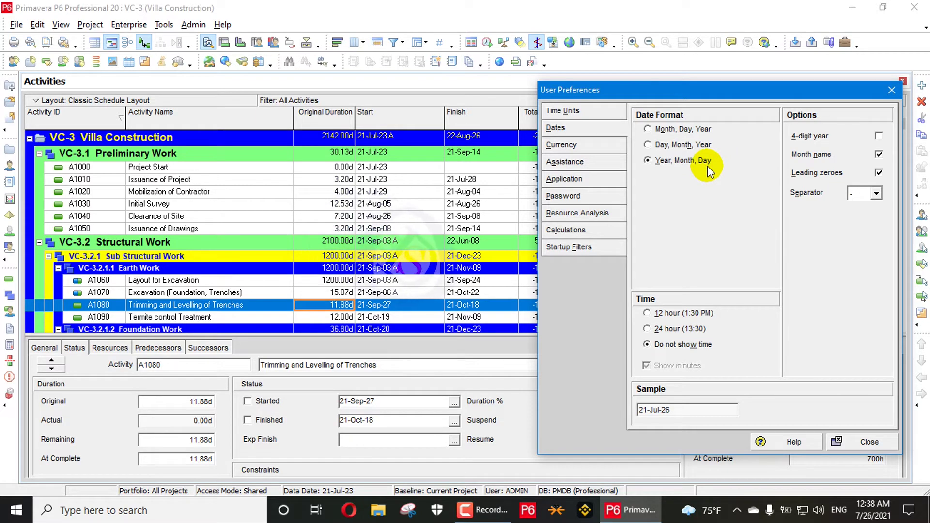
left_click(659, 129)
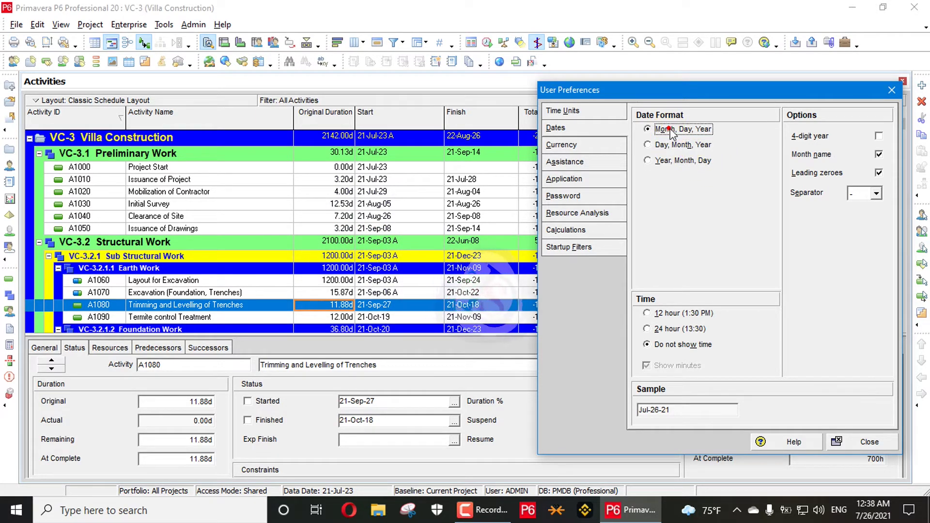
left_click(678, 160)
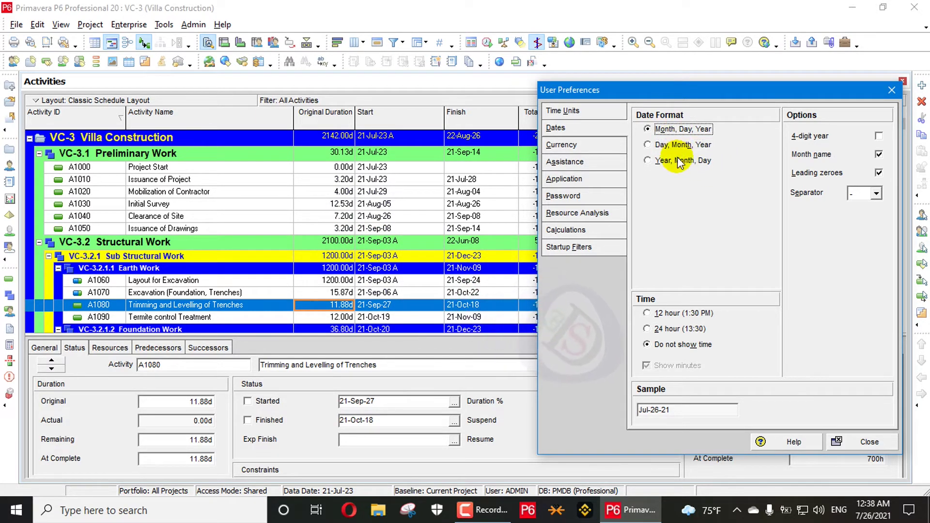
left_click(855, 445)
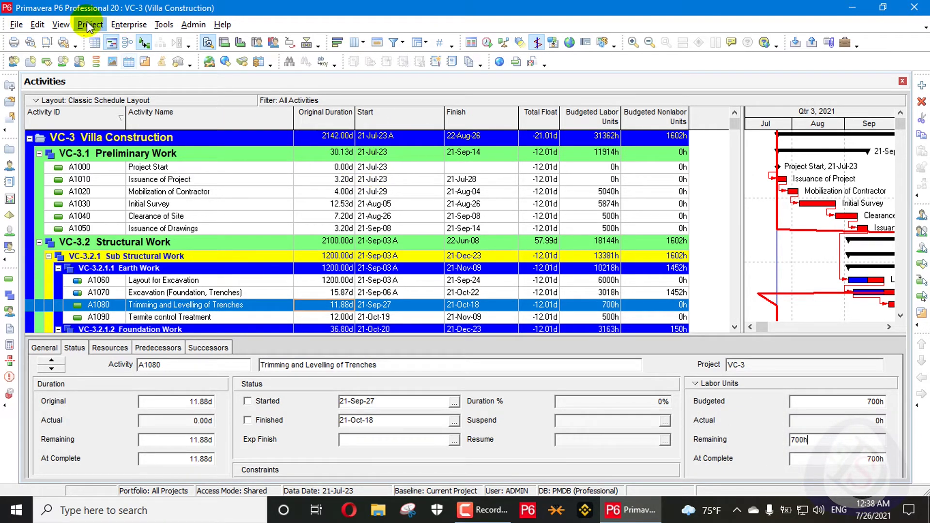
Enable the 4-digit year option for dates in the user preferences and apply it.
left_click(38, 25)
left_click(52, 41)
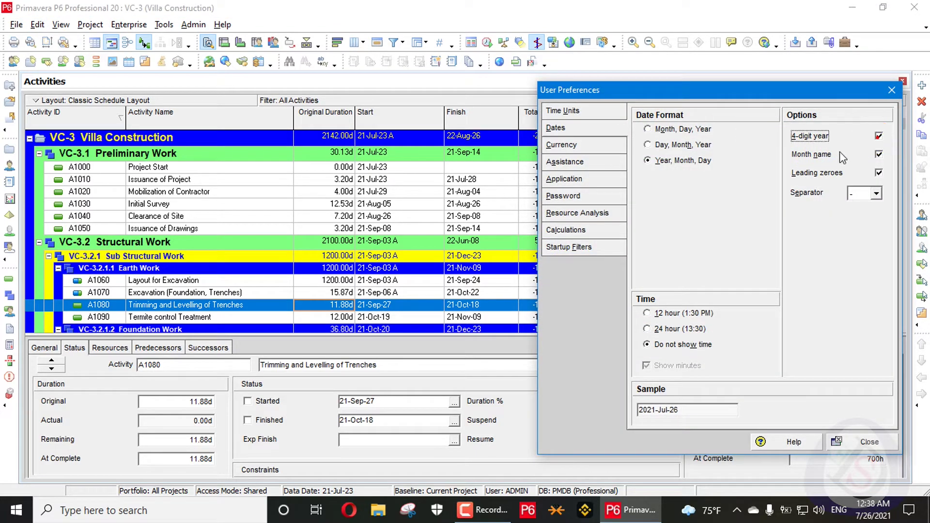
left_click(851, 445)
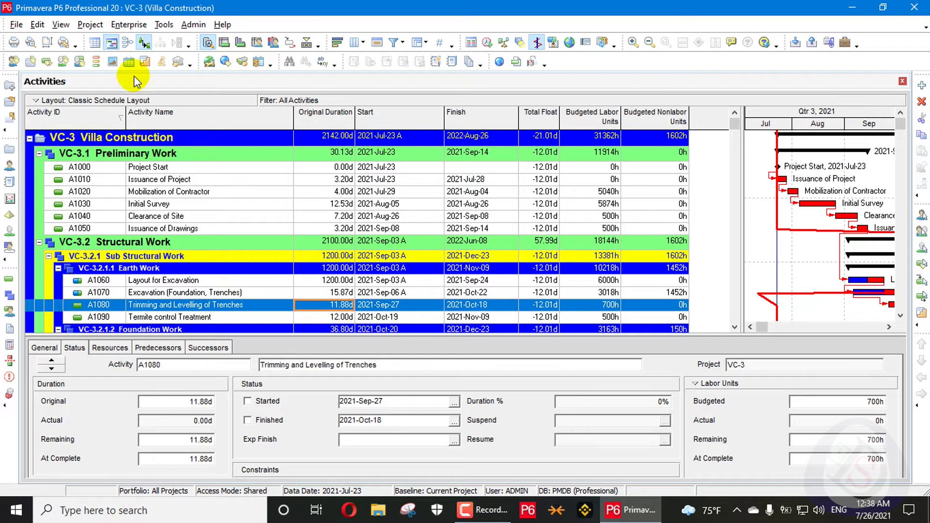
Set the date format to Day, Month, Year with the 4-digit year and month name options disabled.
left_click(39, 26)
left_click(57, 41)
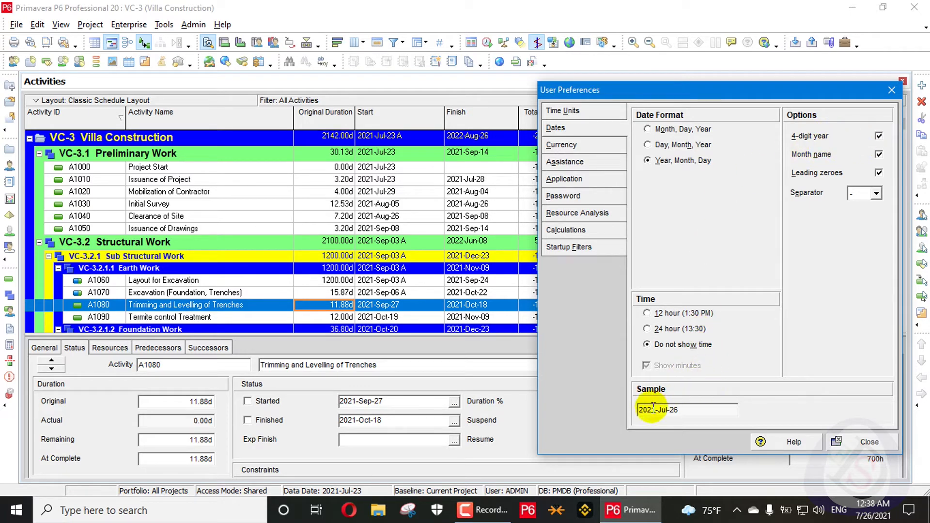
left_click(878, 137)
left_click(665, 146)
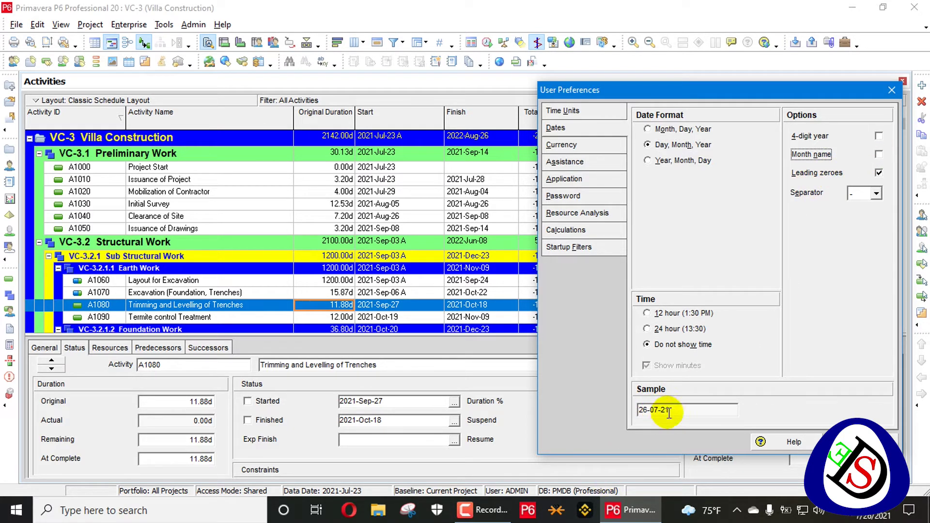
left_click(863, 441)
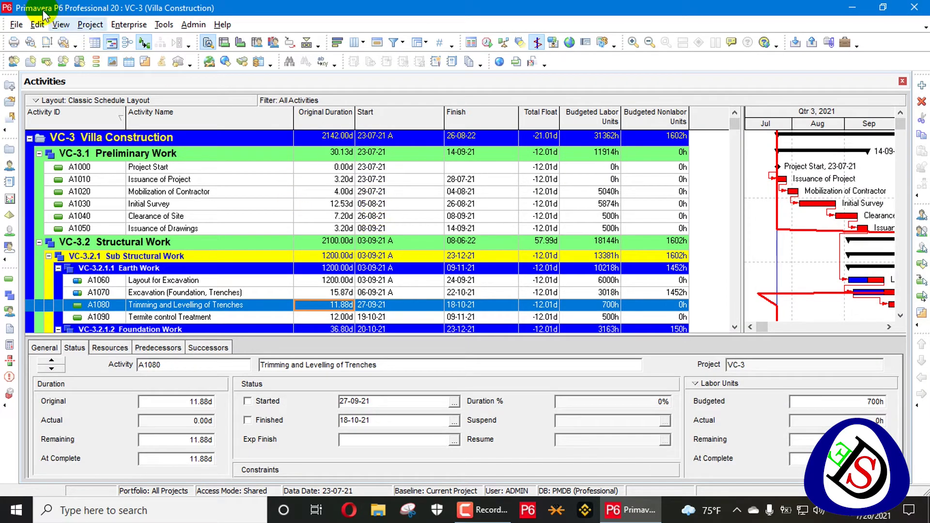
Enable the month name and disable leading zeroes in the date options of the user preferences.
left_click(36, 25)
left_click(73, 41)
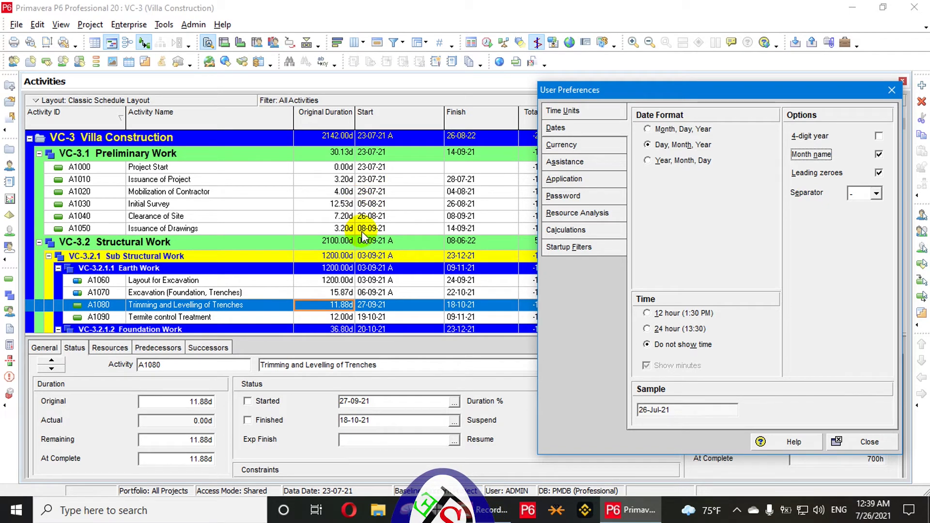
left_click(878, 173)
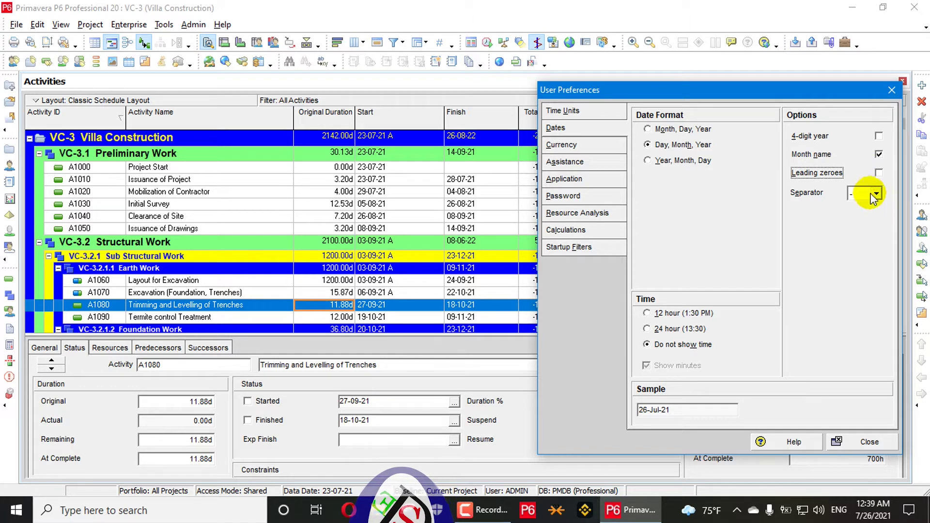
left_click(868, 440)
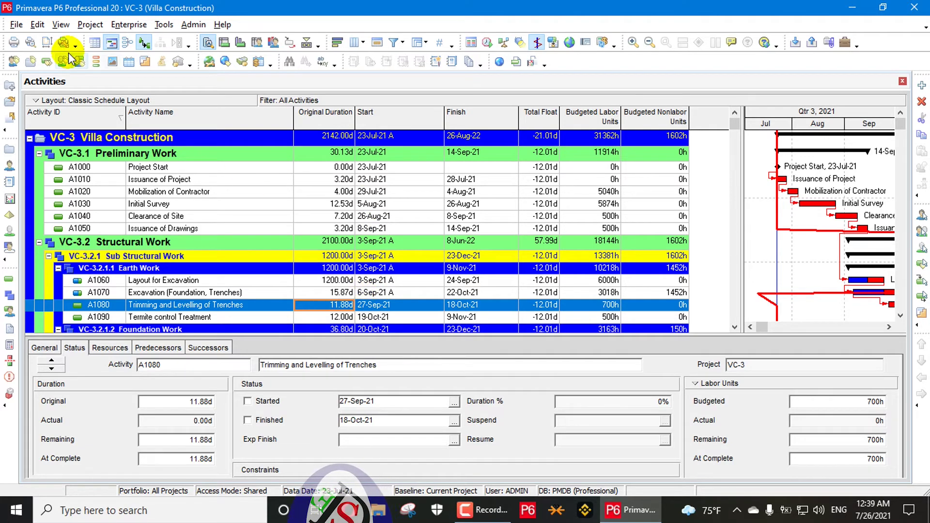
Re-enable leading zeroes and set the date separator to a period (.) in the user preferences.
left_click(41, 23)
mouse_move(51, 27)
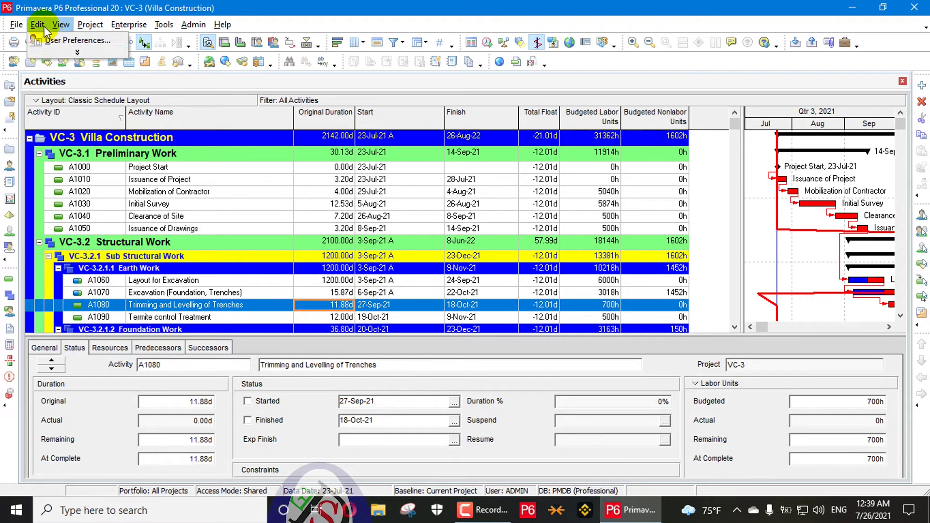
left_click(68, 41)
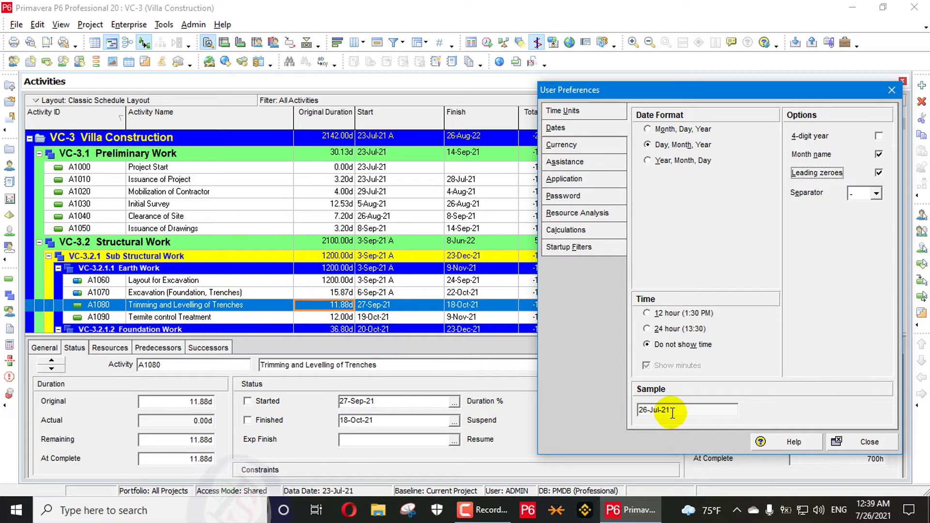
left_click(875, 195)
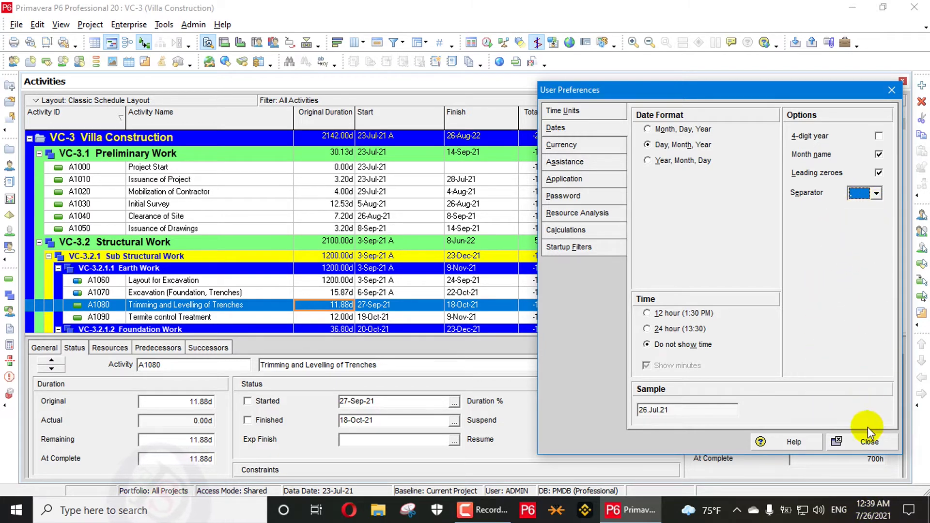
left_click(867, 442)
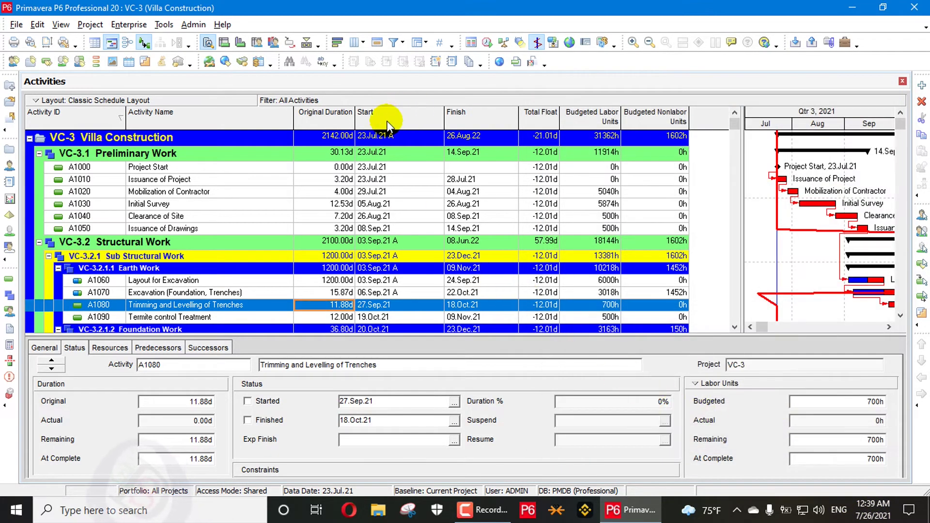
Set the date separator in the user preferences to a slash (/) and apply it.
left_click(59, 25)
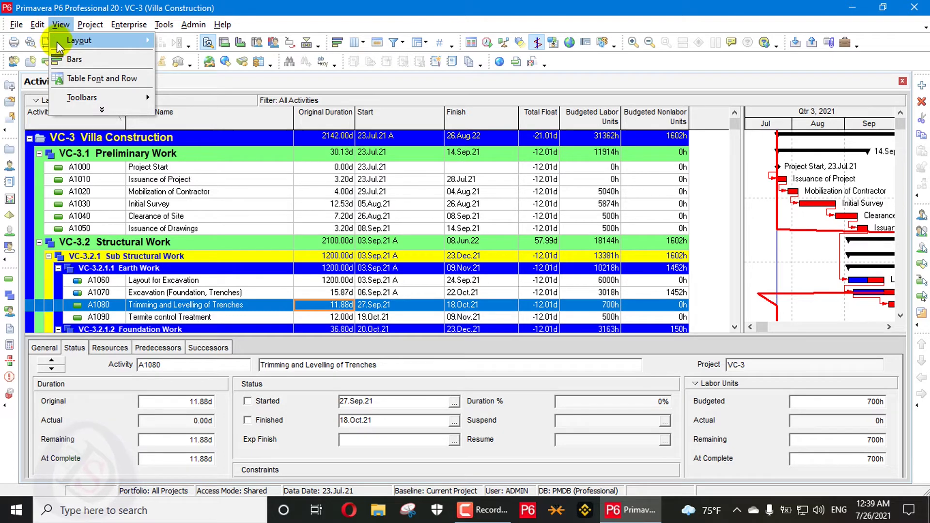
mouse_move(38, 24)
left_click(59, 42)
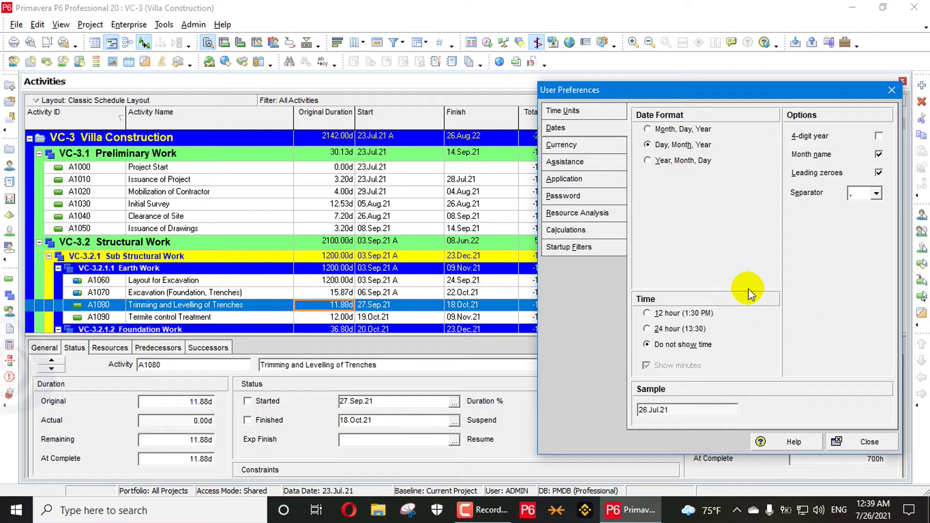
left_click(858, 193)
left_click(860, 228)
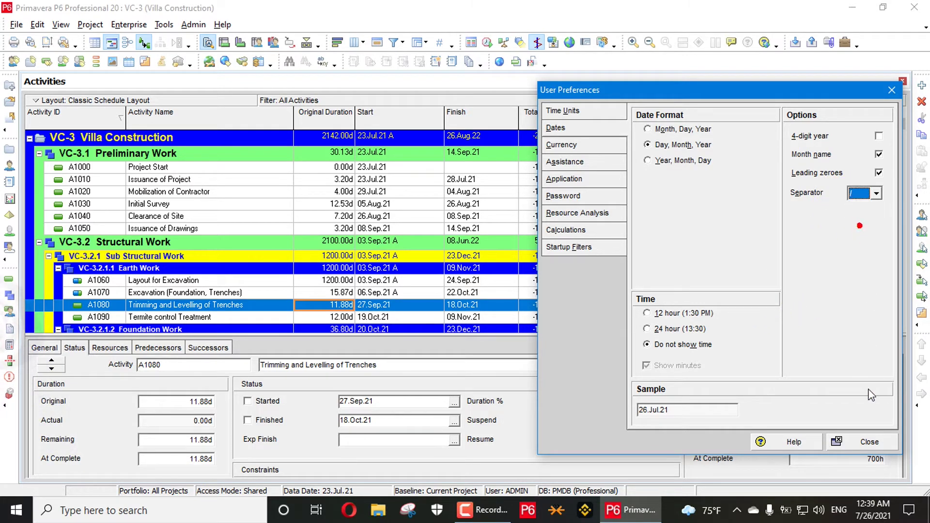
left_click(862, 442)
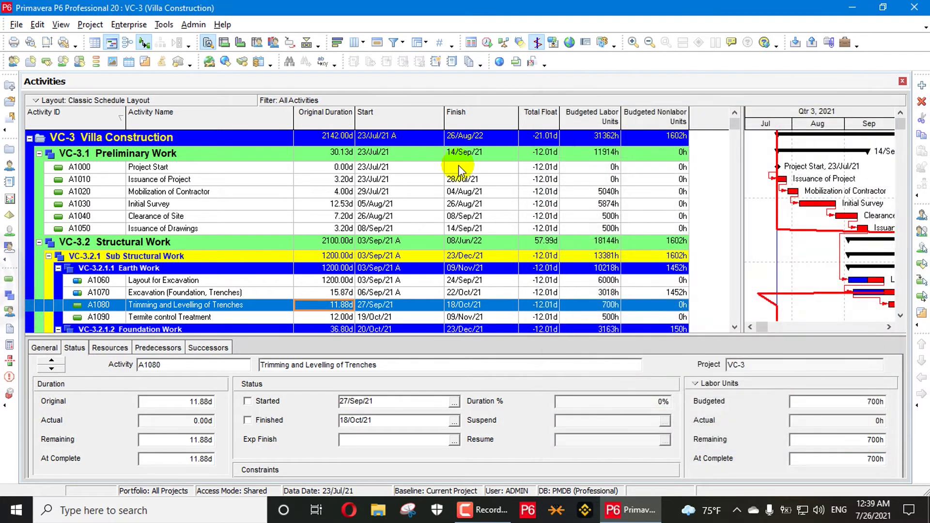
Set the date separator in the user preferences to a hyphen (-).
left_click(37, 24)
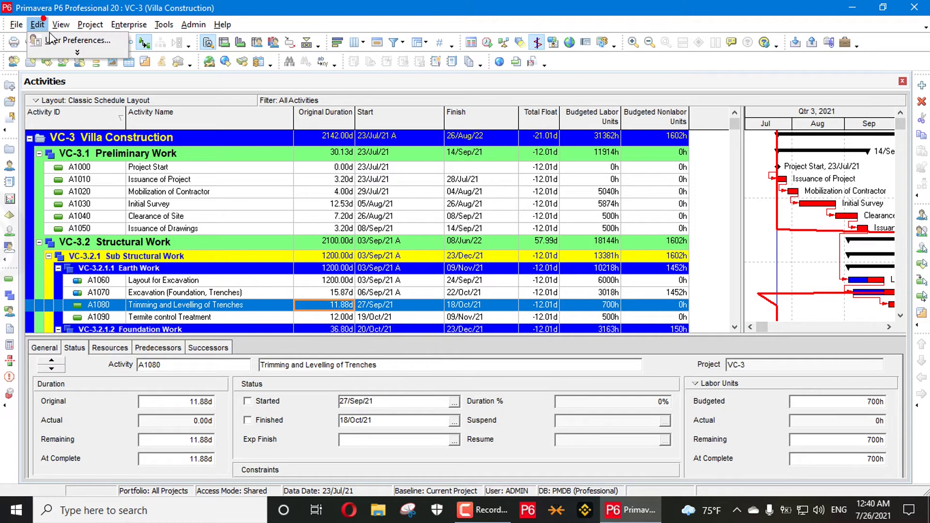
left_click(58, 40)
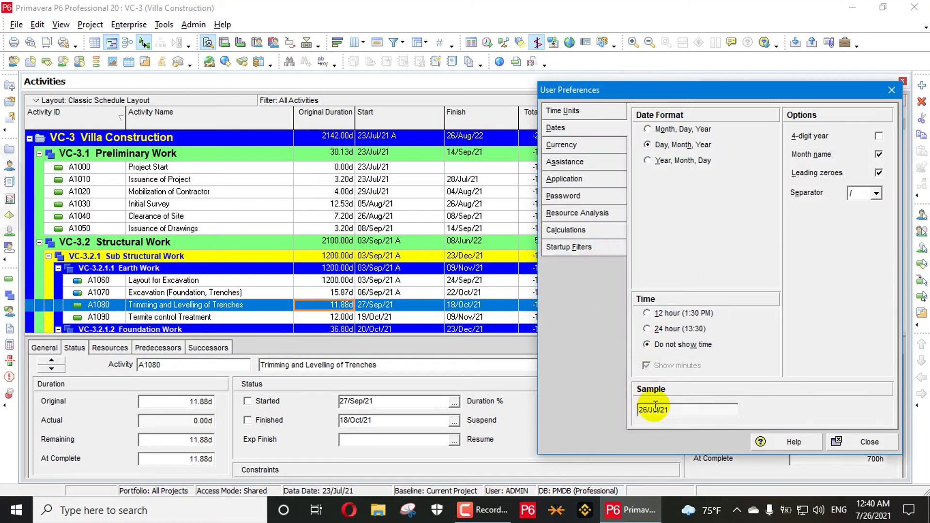
left_click(864, 200)
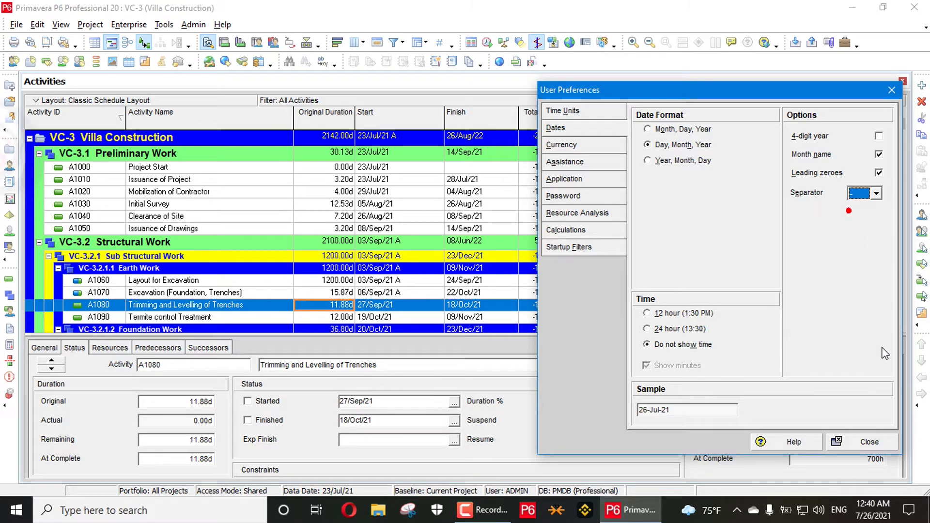
Apply the hyphen date separator to the schedule and reopen the date settings in the user preferences.
left_click(869, 442)
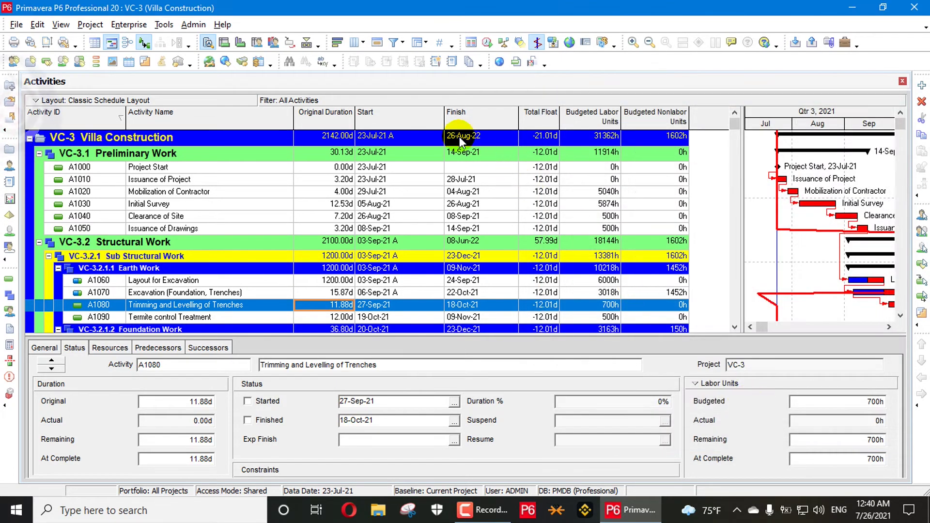
left_click(37, 24)
left_click(53, 39)
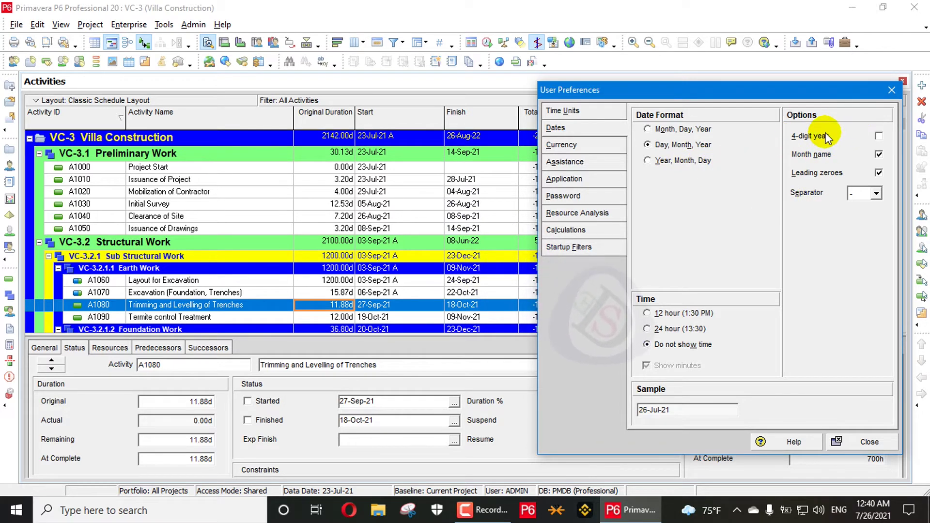
Toggle the 4-digit year and month name date options, restoring each one to its original setting.
left_click(879, 137)
left_click(879, 137)
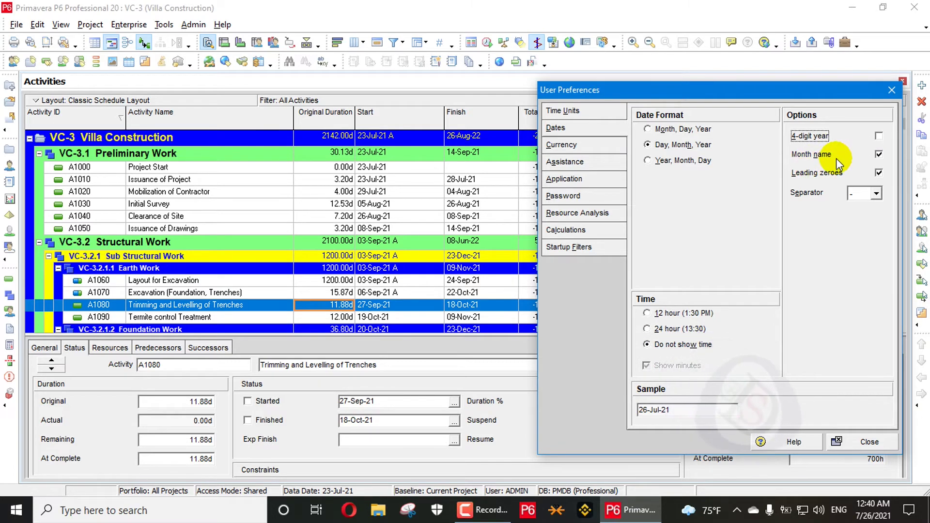
left_click(879, 154)
left_click(879, 154)
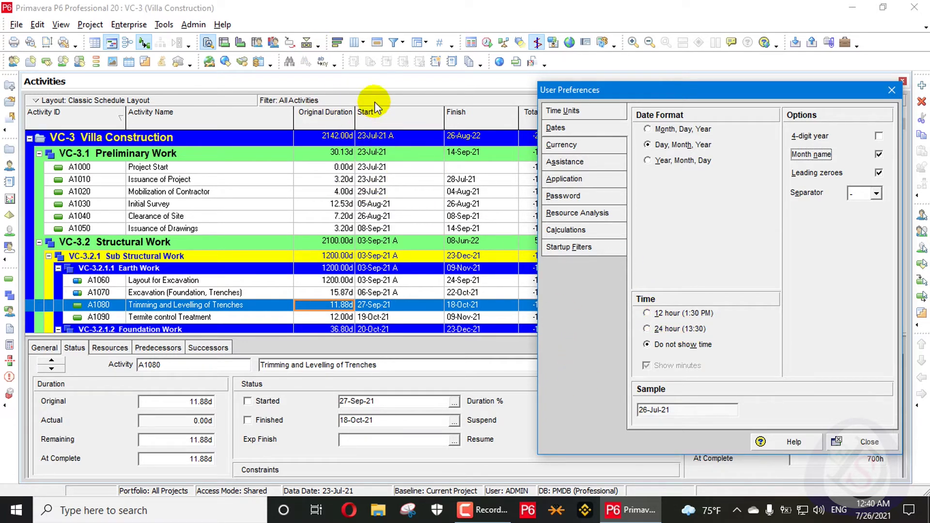
Set the time format to 12 hour (1:30 PM), apply it, and review the start and finish times of the activities.
left_click(706, 316)
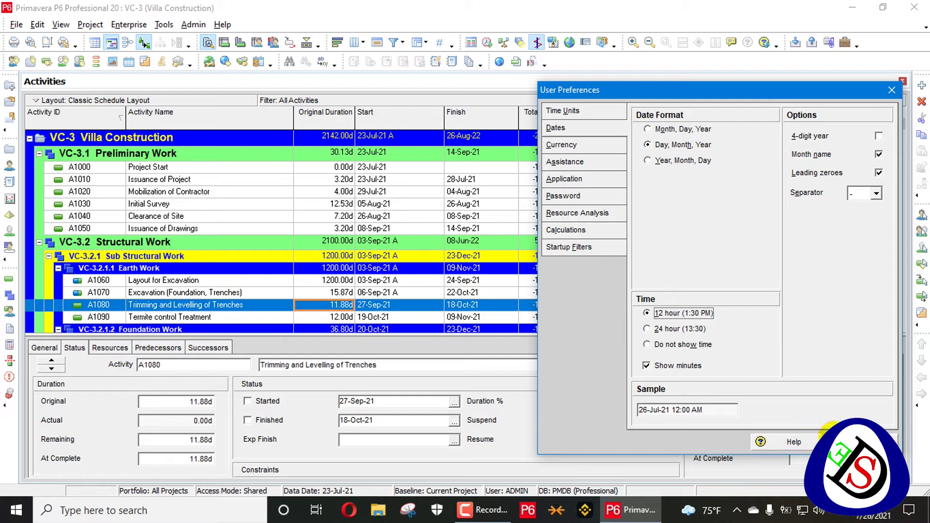
left_click(867, 442)
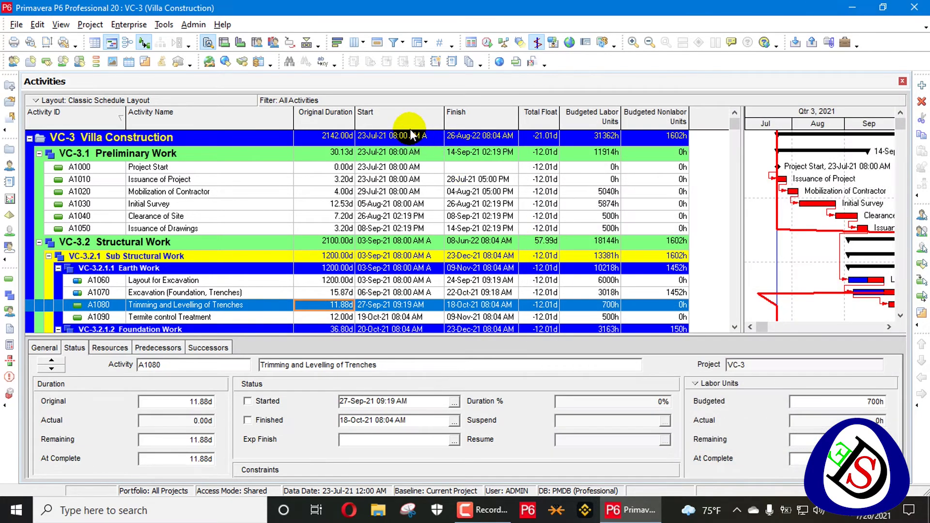
scroll(440, 217, "down", 2)
scroll(436, 211, "up", 2)
scroll(429, 170, "down", 8)
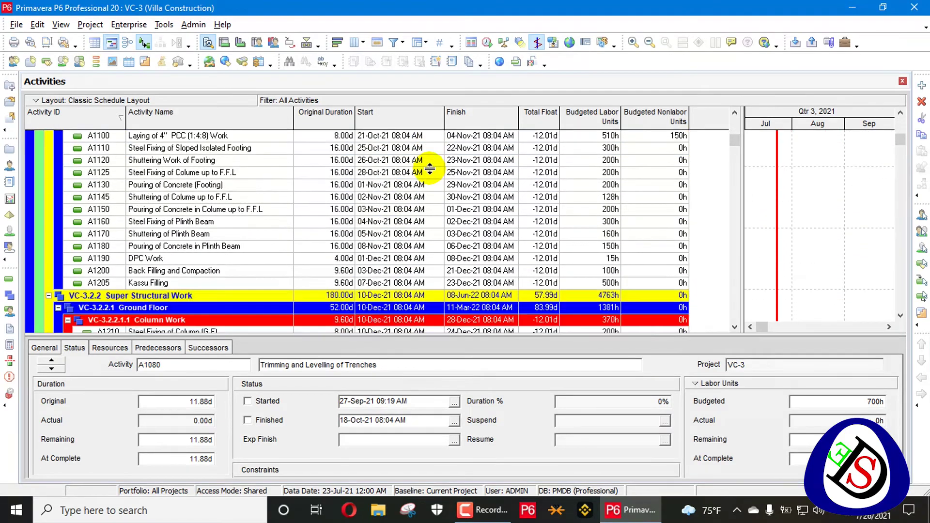
scroll(419, 204, "up", 2)
scroll(412, 194, "up", 6)
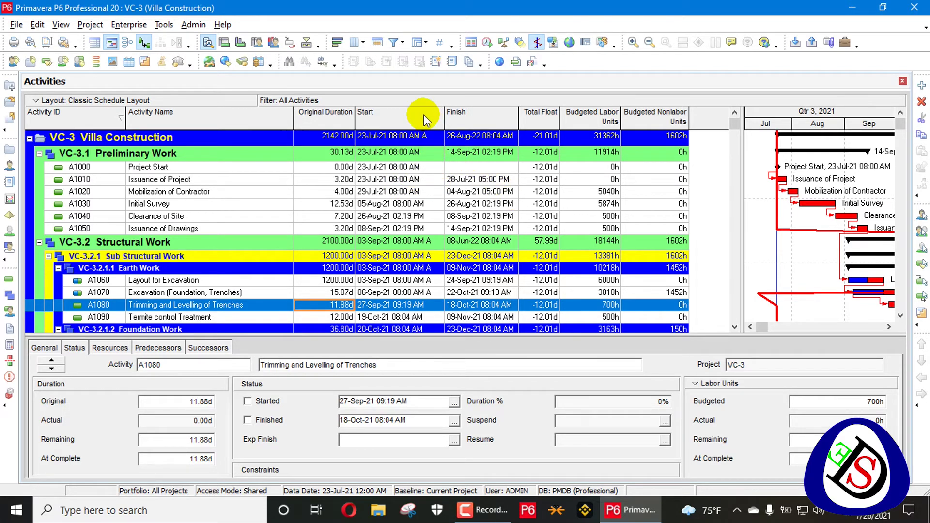
In the Schedule settings, apply a selected data date of 23-Jul-21 09:00 AM to all open projects.
left_click(489, 43)
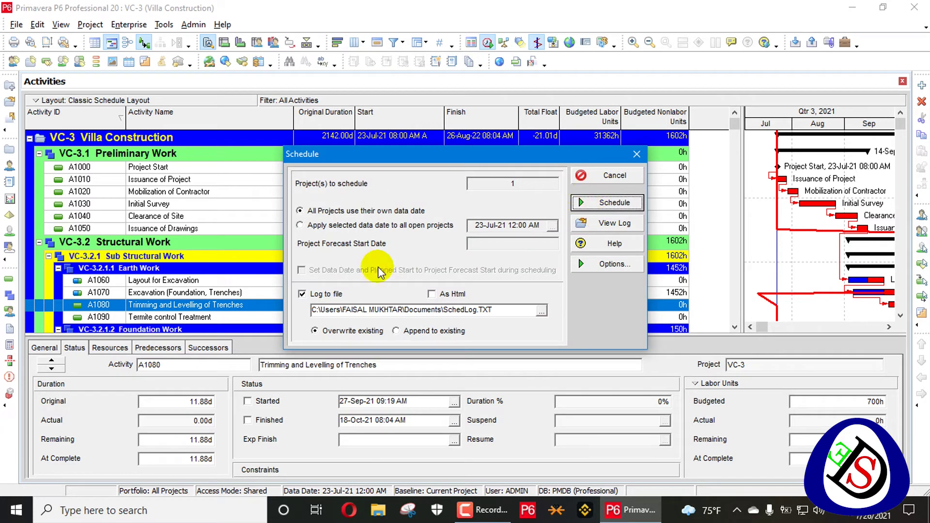
left_click(347, 226)
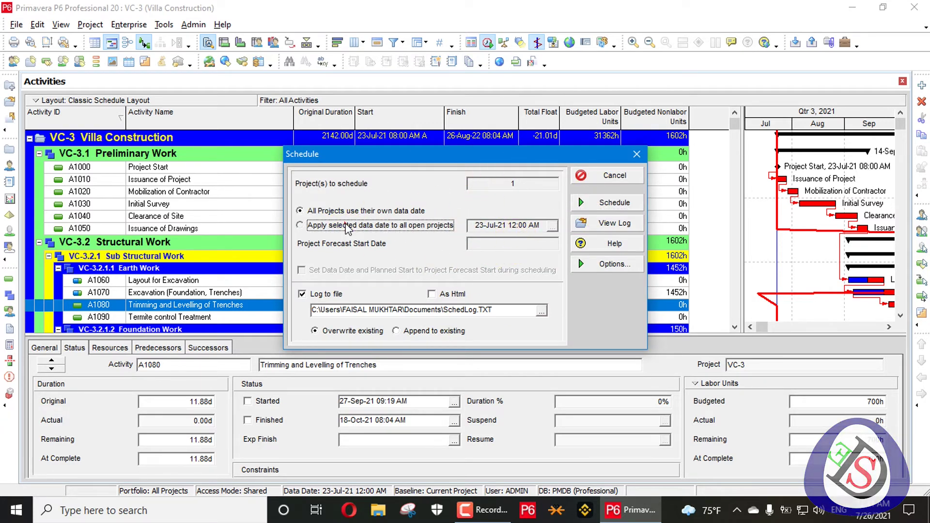
left_click(552, 225)
double_click(603, 428)
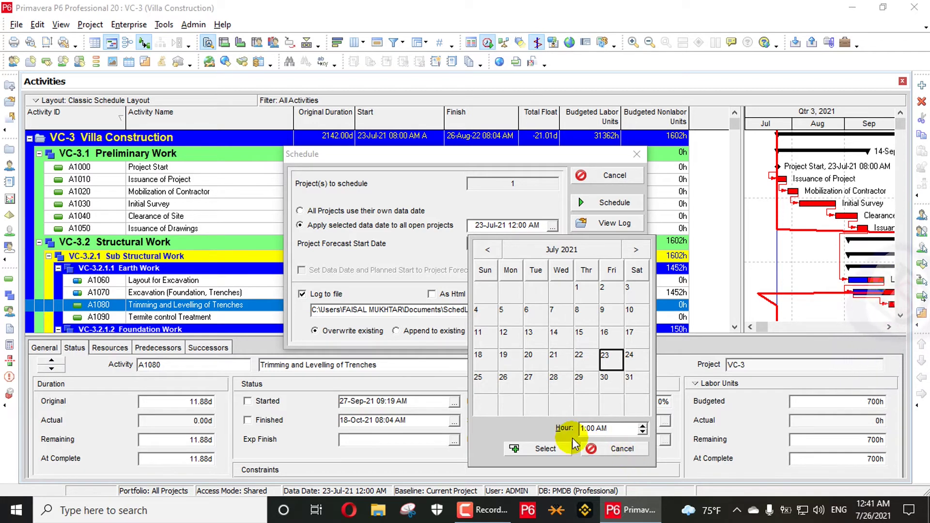
left_click(582, 428)
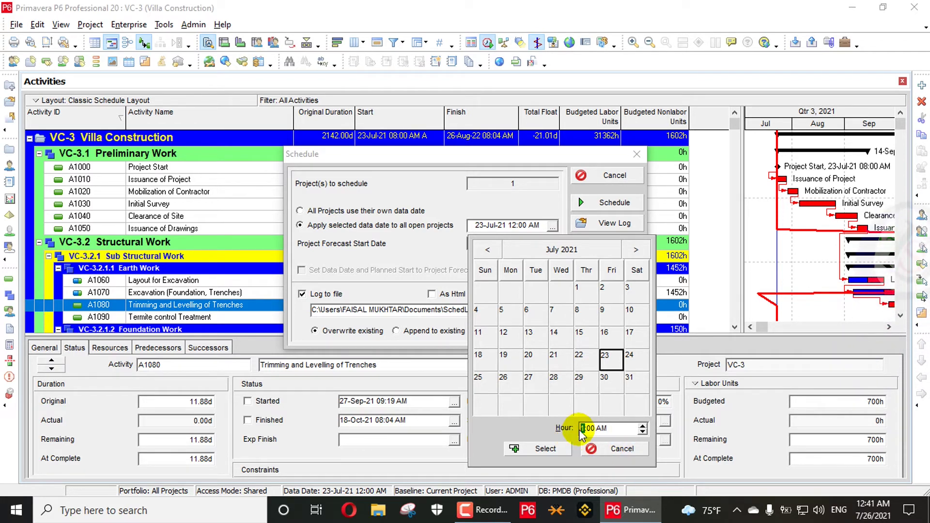
type("9")
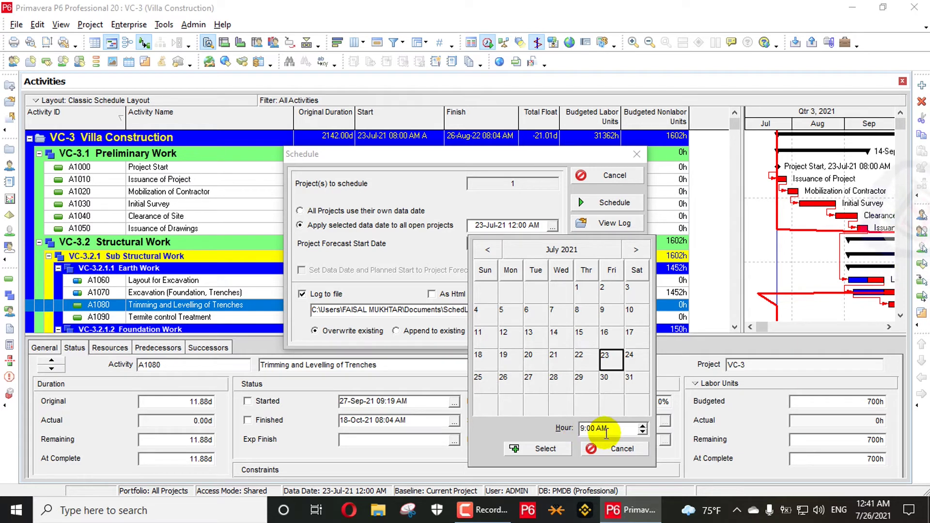
left_click(536, 448)
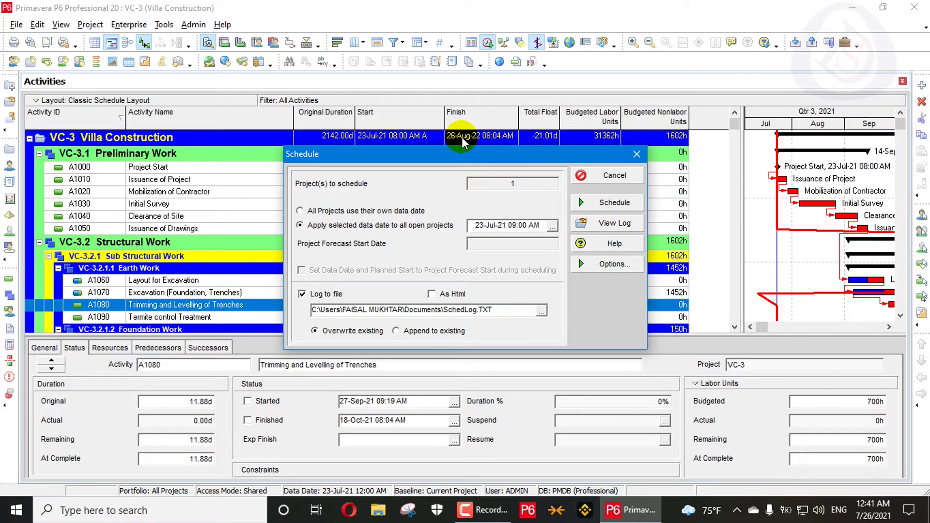
Run the scheduling despite shared mode, and recheck the data date in the Schedule settings without rescheduling.
left_click(614, 203)
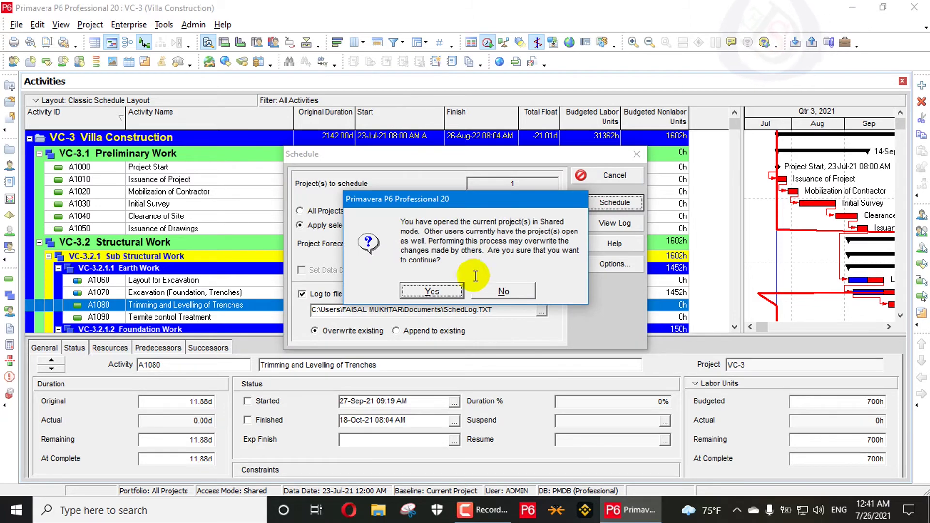
left_click(429, 290)
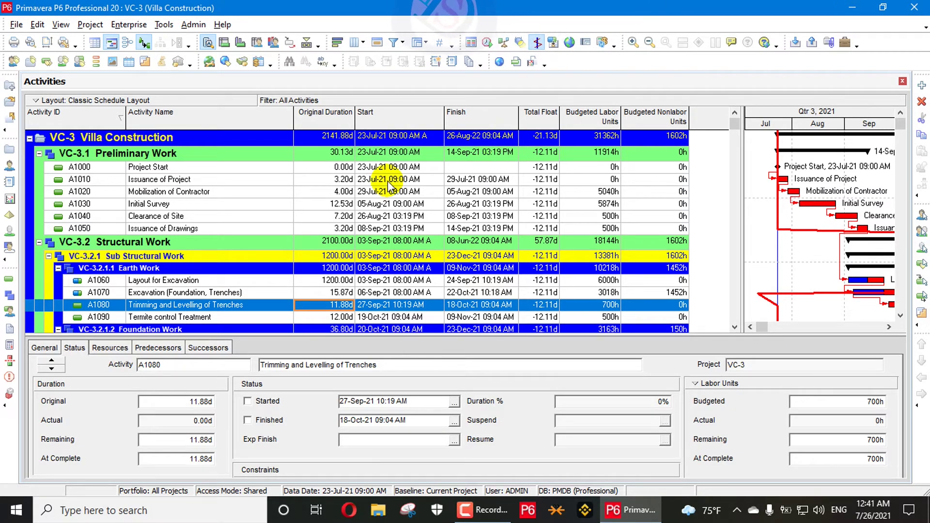
key("F9")
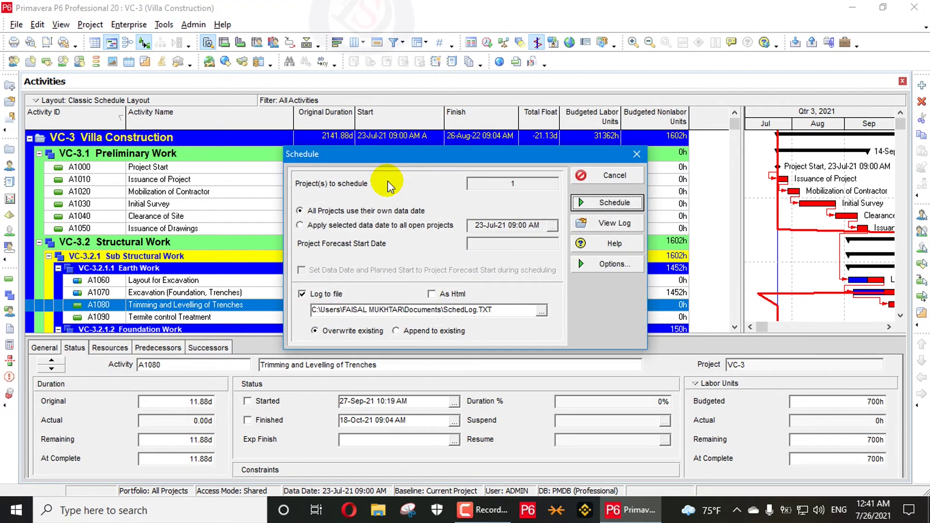
left_click(637, 154)
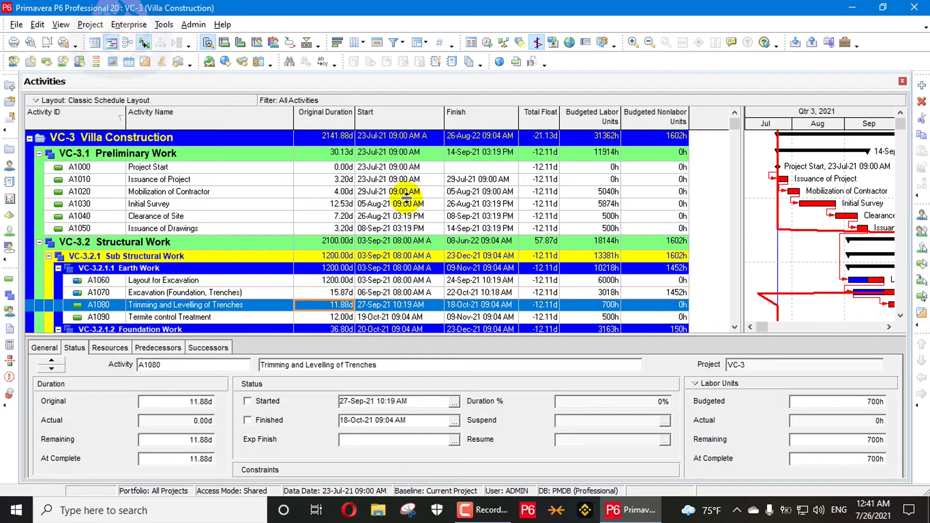
Reopen the date and time format settings in the user preferences.
left_click(38, 25)
mouse_move(51, 29)
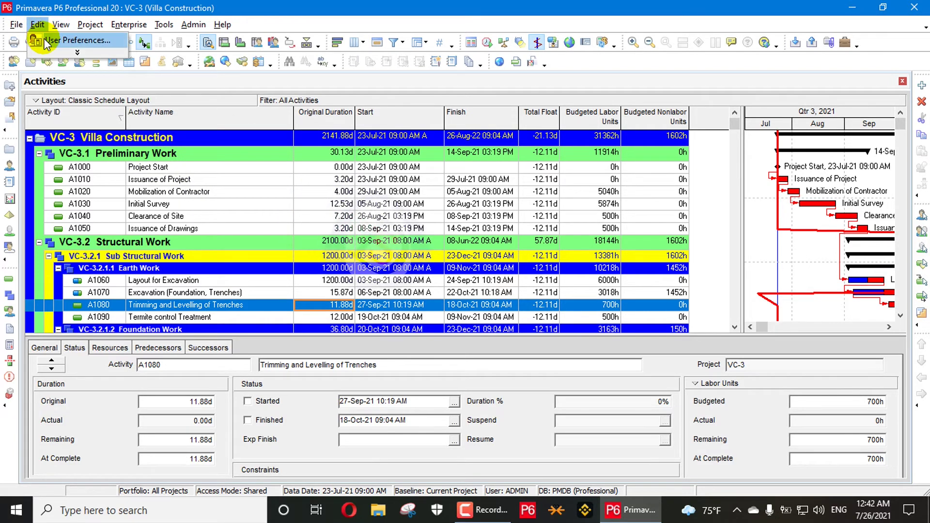
left_click(54, 40)
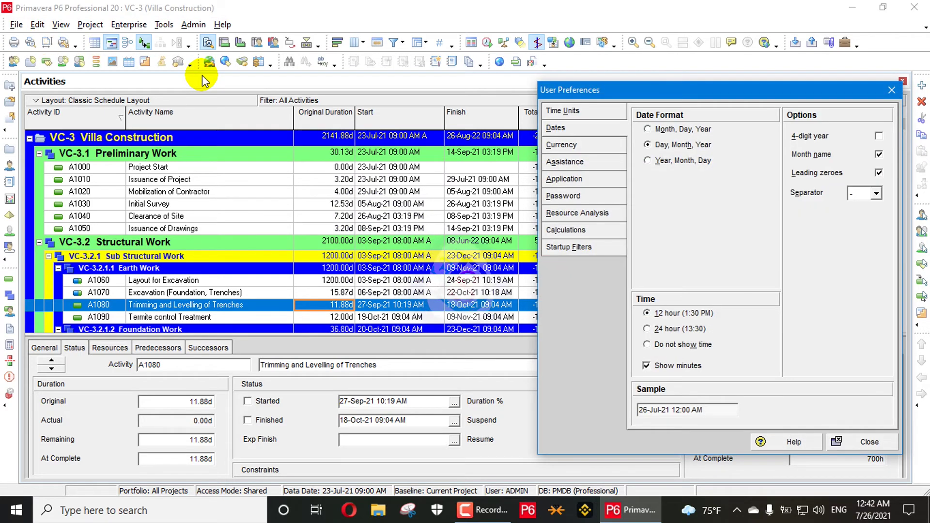
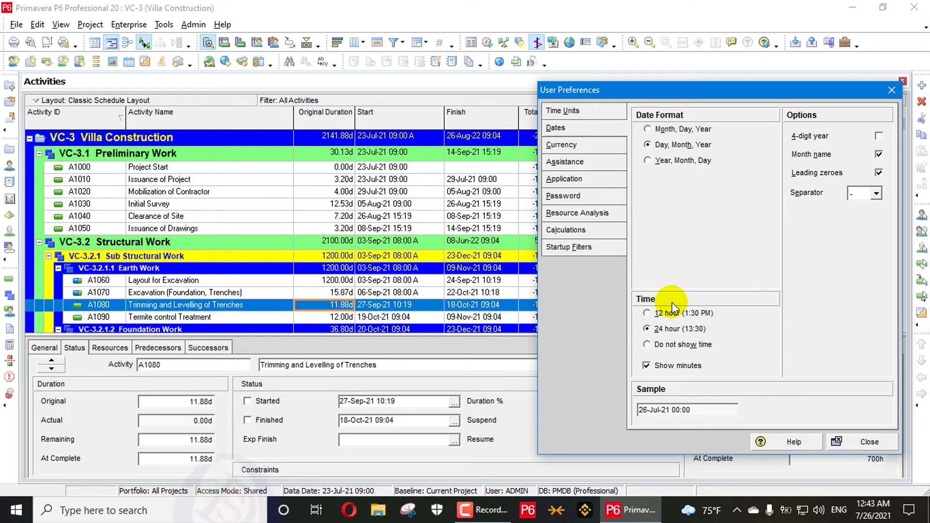
Preview the 12-hour time format with and without minutes, and set the time option to Do not show time.
left_click(676, 313)
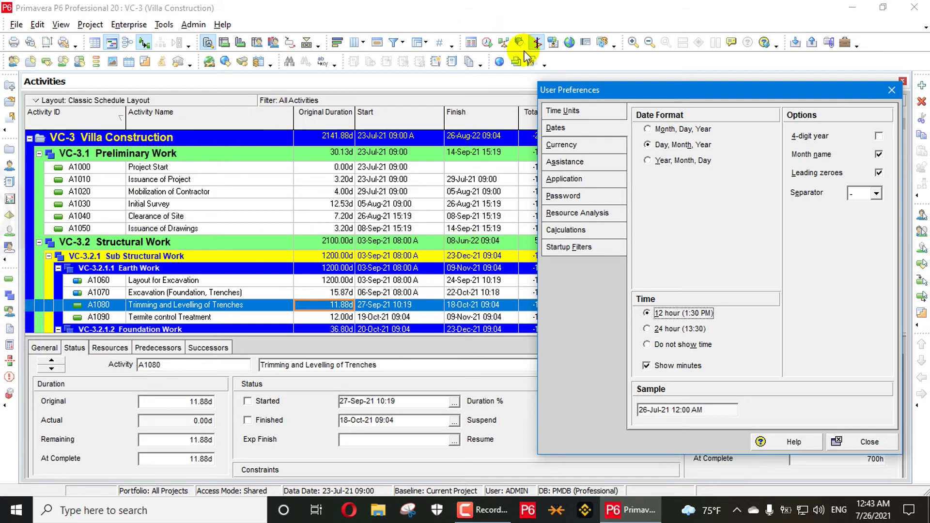
left_click(690, 345)
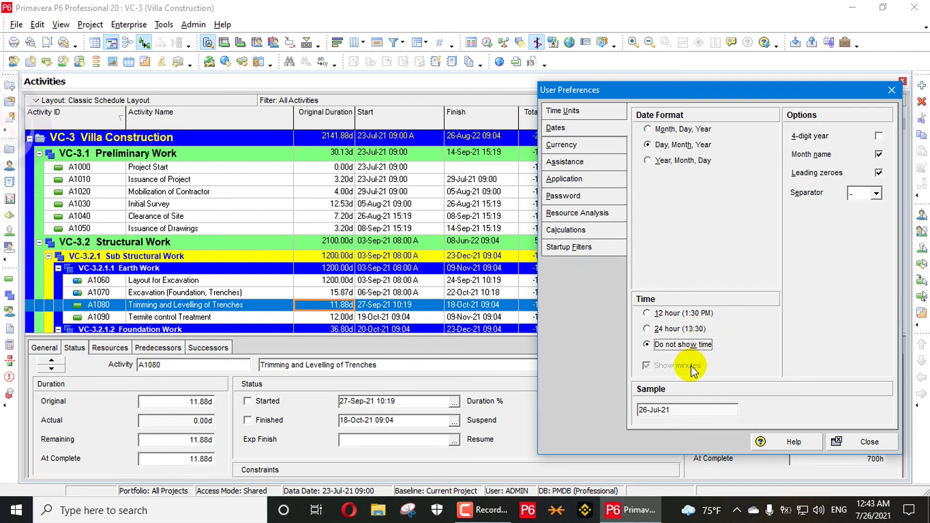
left_click(677, 313)
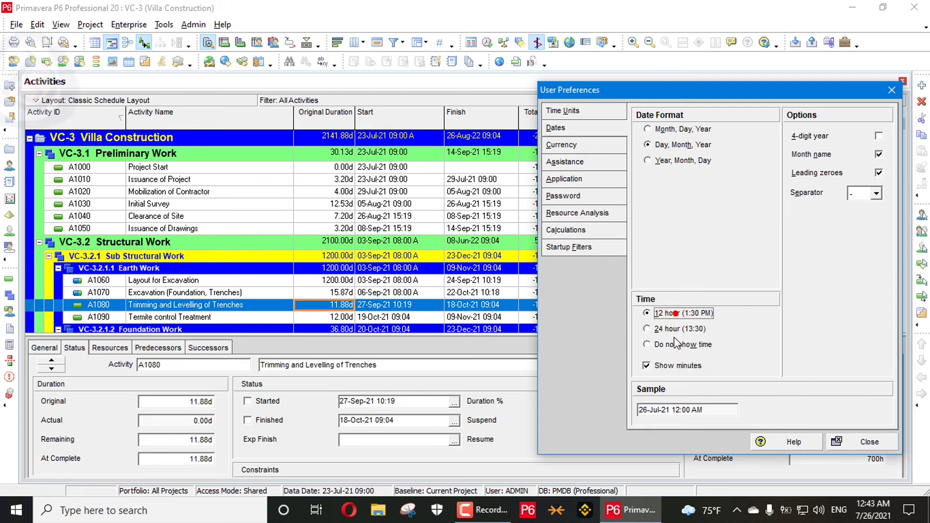
left_click(660, 367)
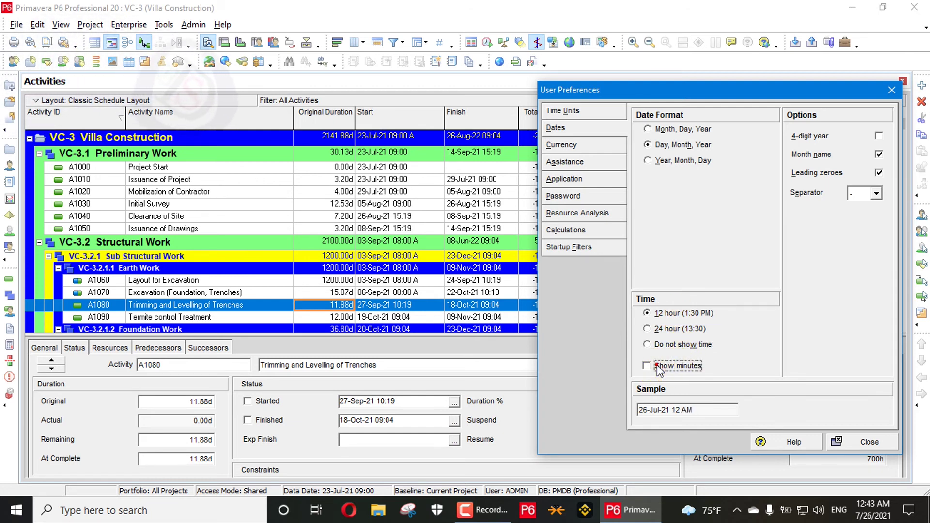
left_click(674, 369)
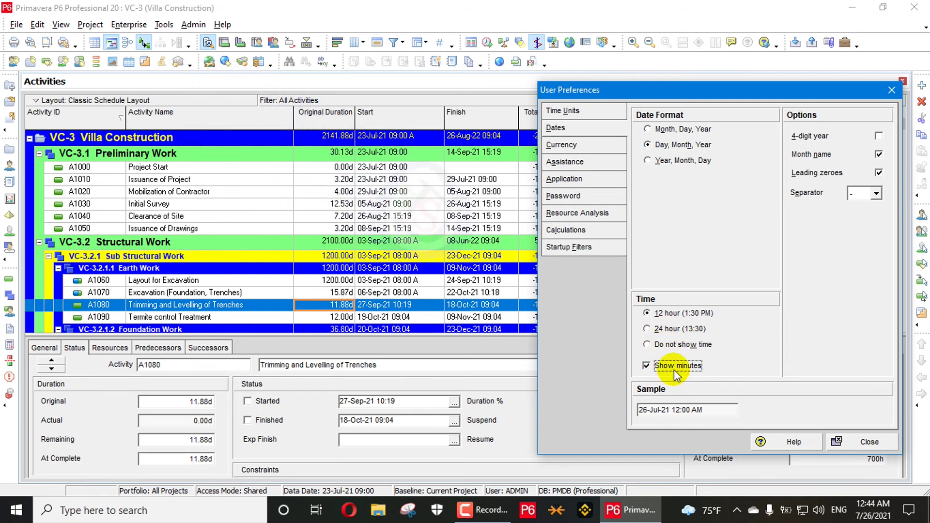
left_click(678, 345)
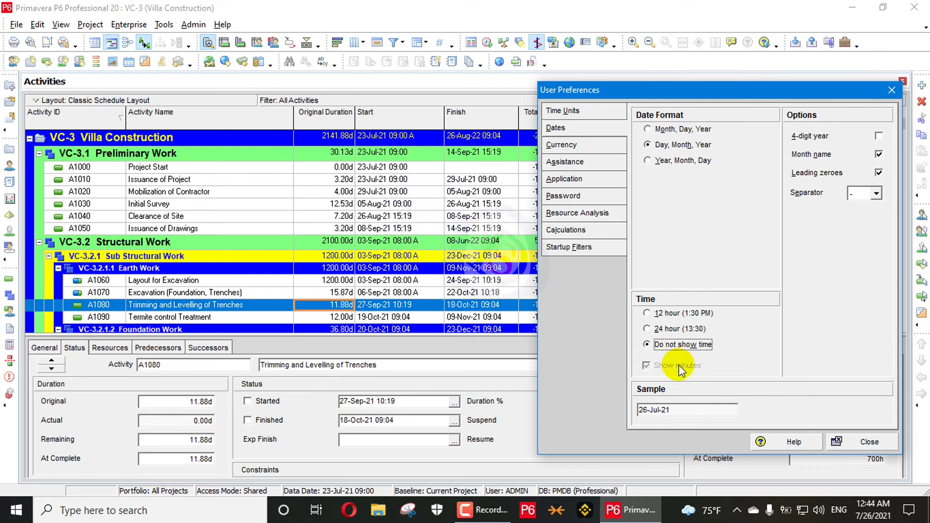